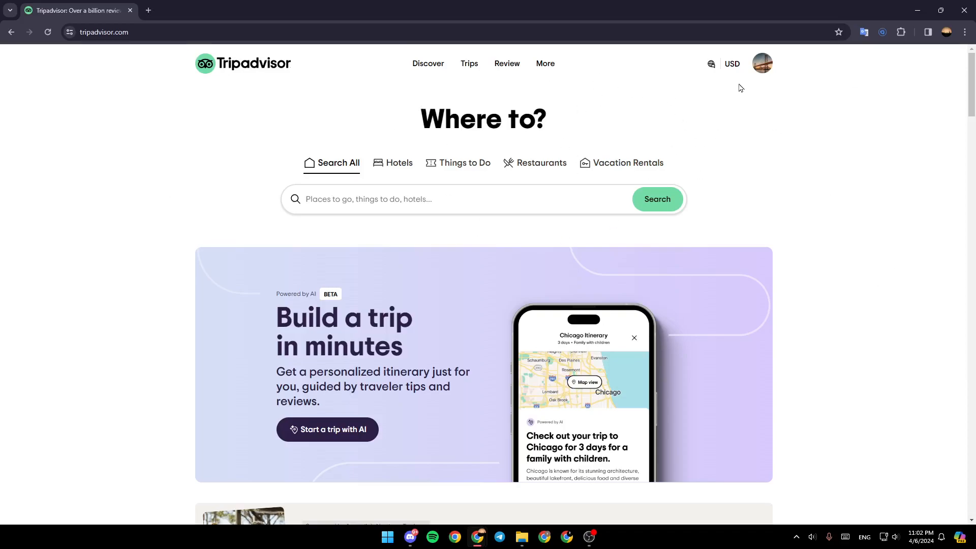
Peek at the account menu, then activate the 'Where to?' search to list recently viewed places
left_click(763, 63)
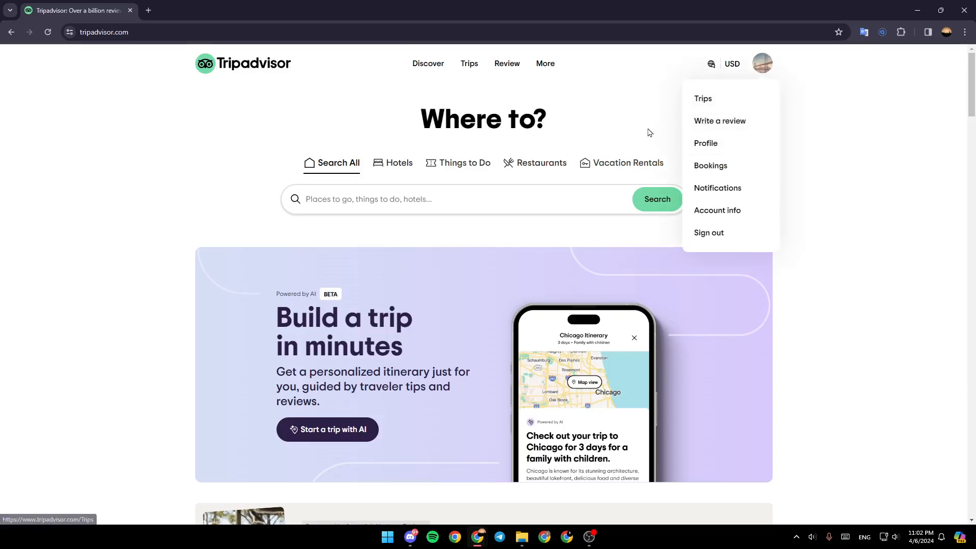
left_click(652, 133)
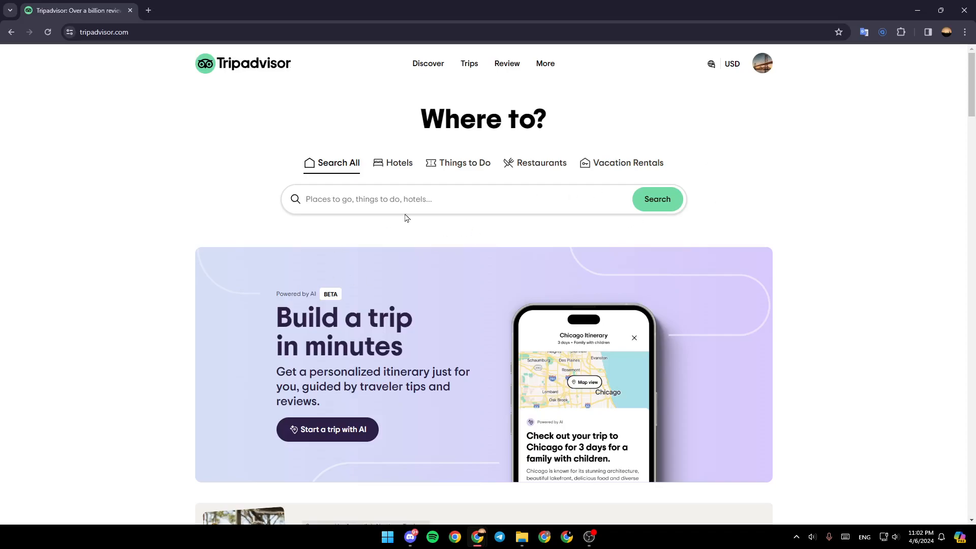
left_click(359, 198)
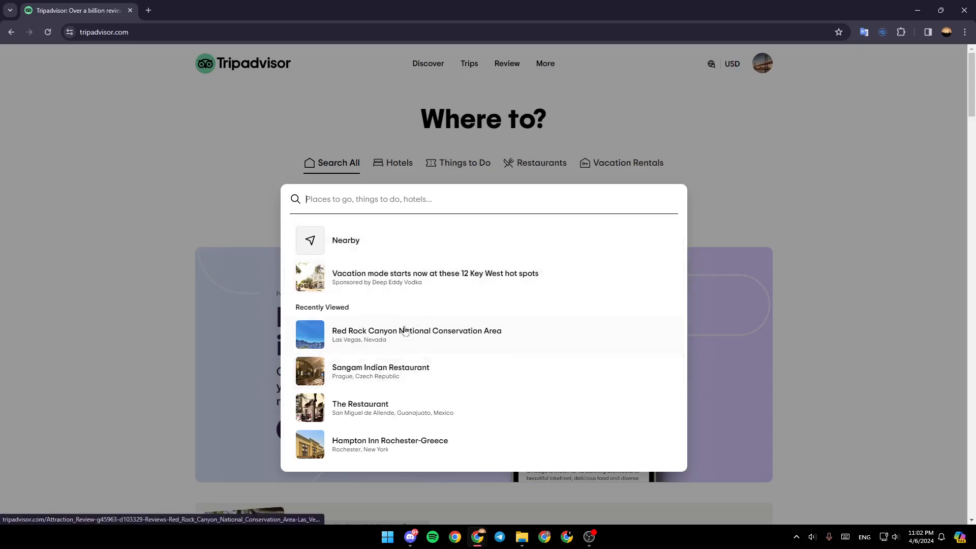
Go to The Restaurant's San Miguel de Allende listing and select its full web address
left_click(361, 403)
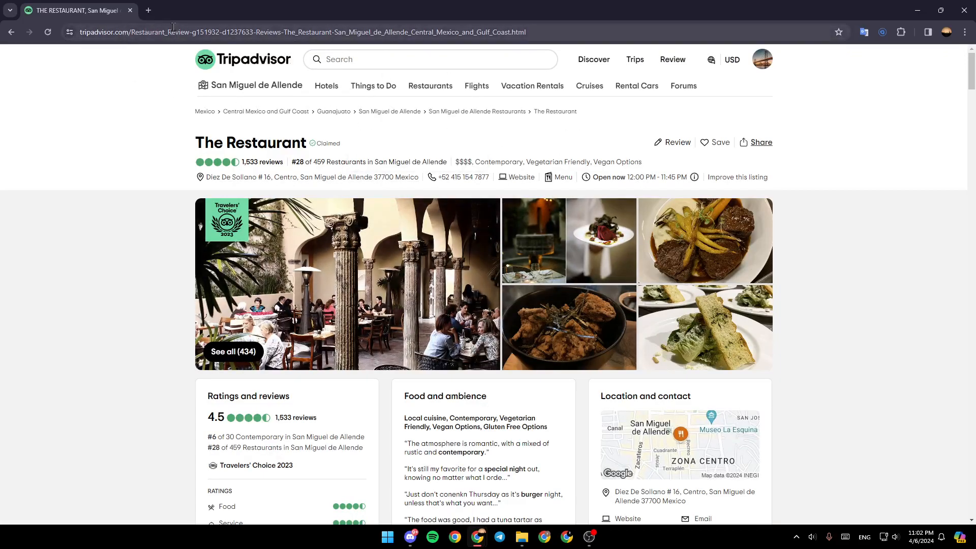
left_click_drag(526, 32, 69, 35)
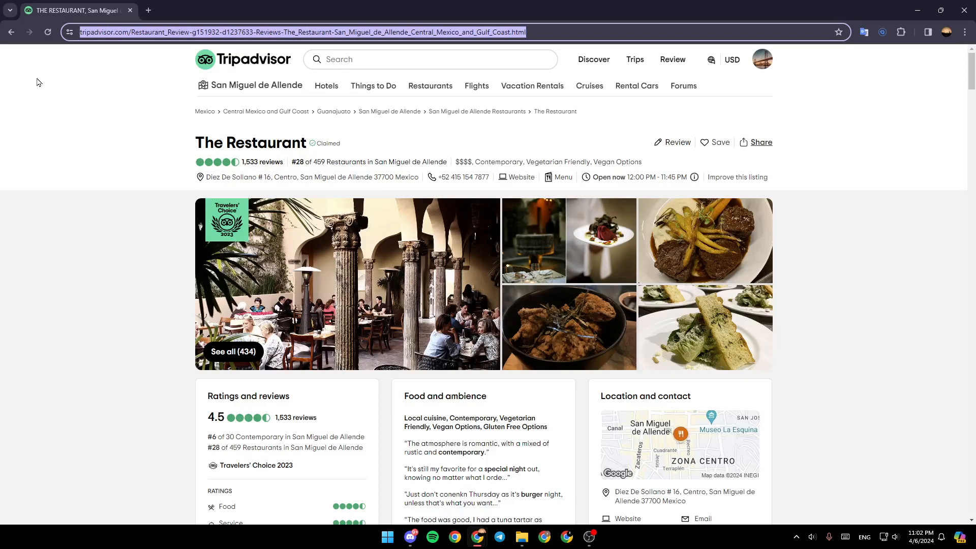
In a new tab, search Google for 'qr code generator' and reach the QRFY site
left_click(148, 9)
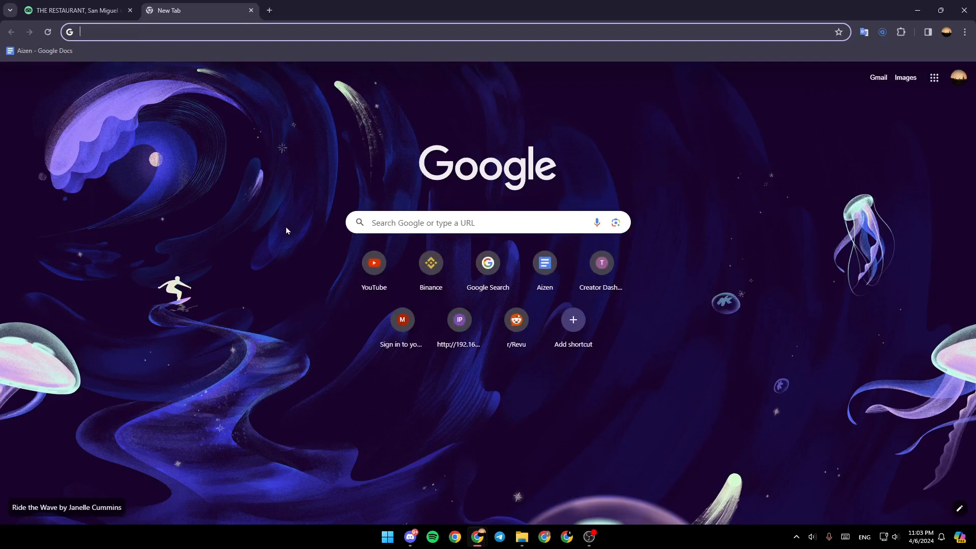
left_click(462, 222)
type("qr code ")
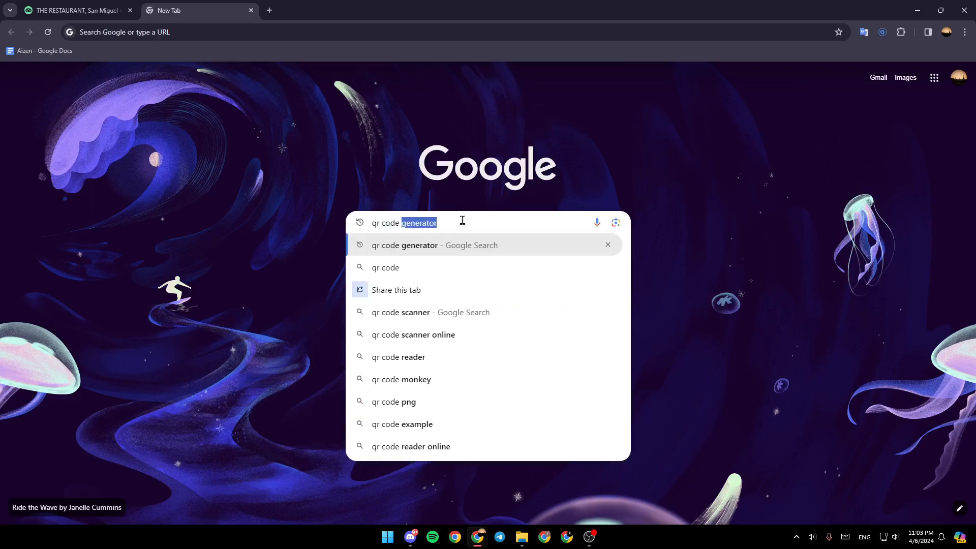
type("gnerato")
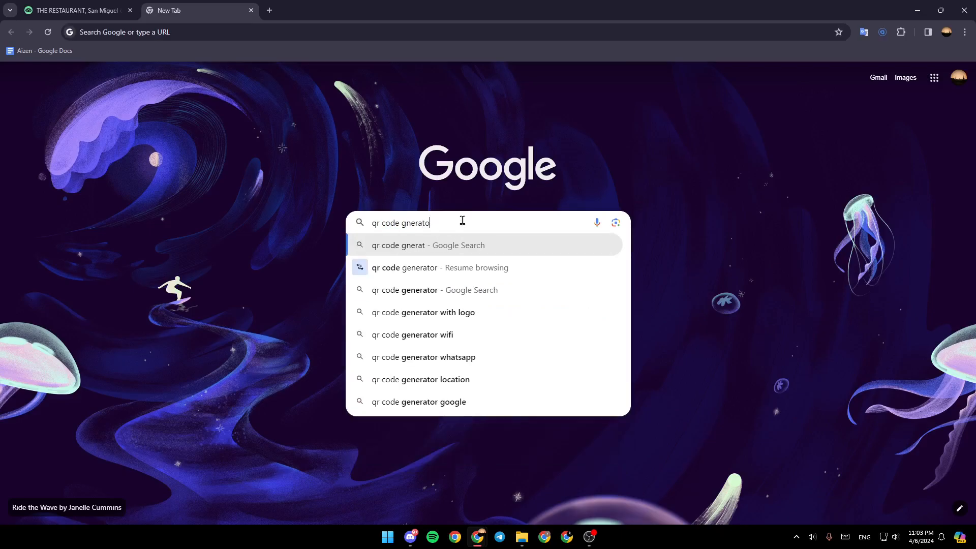
type("r")
key("Return")
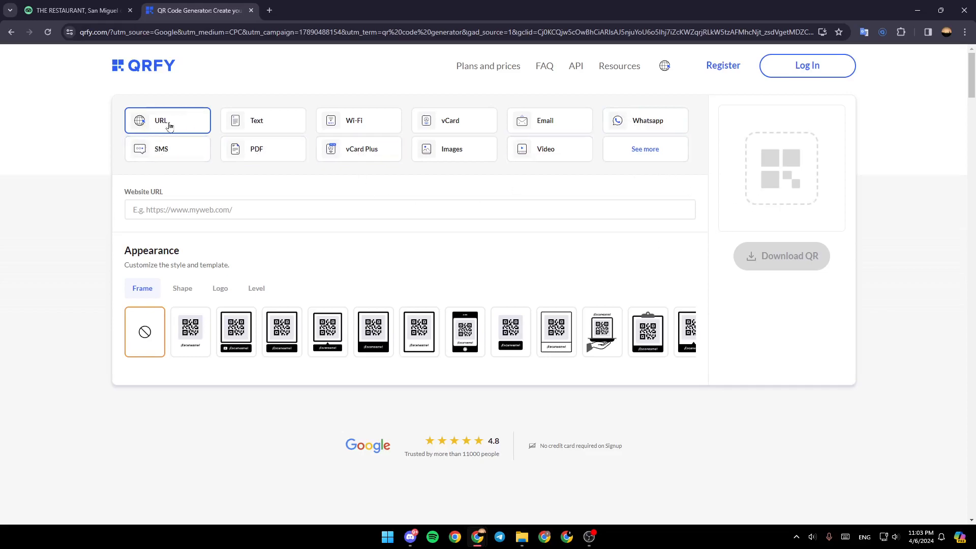
Paste The Restaurant's Tripadvisor link into the Website URL field to generate the code preview
left_click(208, 209)
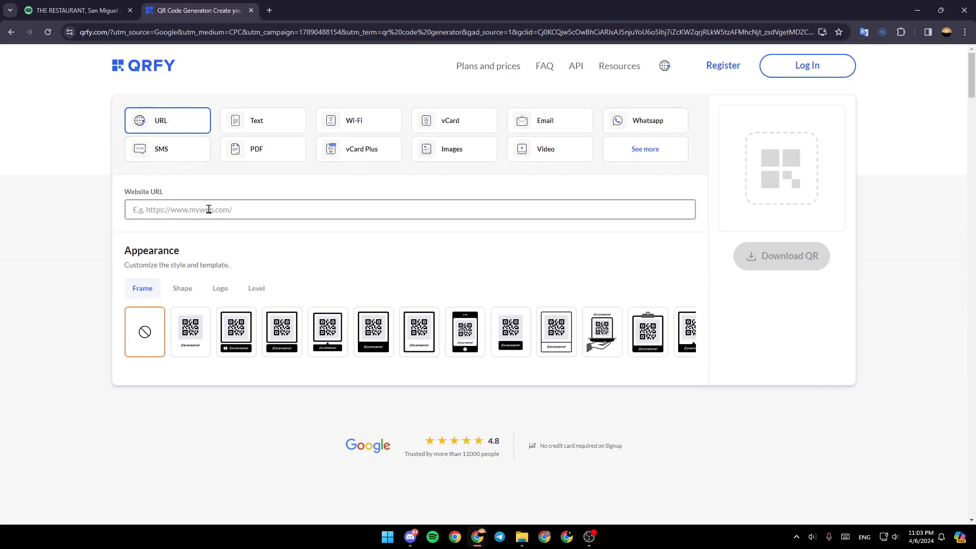
type("https://www.tripadvisor.com/Restaurant_Review-g151932-d1237633-Reviews-The_Restaurant-San_Miguel_de_Allende_Central_Mexico_and_Gulf_Coast.html")
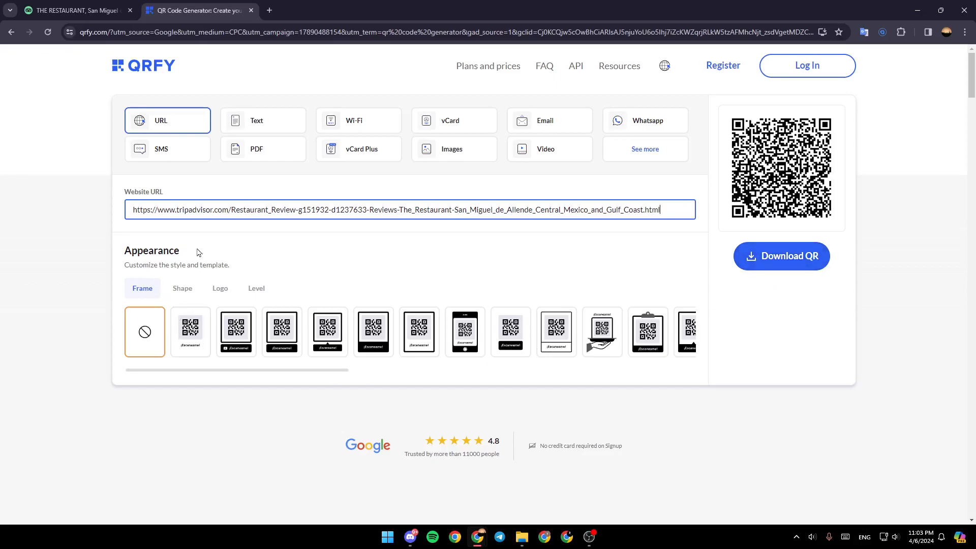
left_click_drag(126, 250, 193, 253)
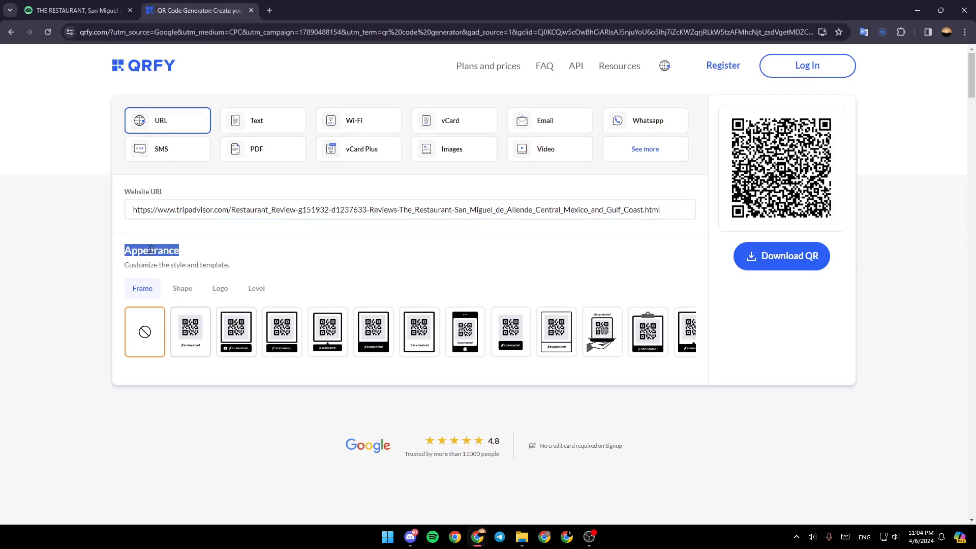
Try several frame templates and settle on the phone-shaped 'Scan me!' frame
left_click(190, 331)
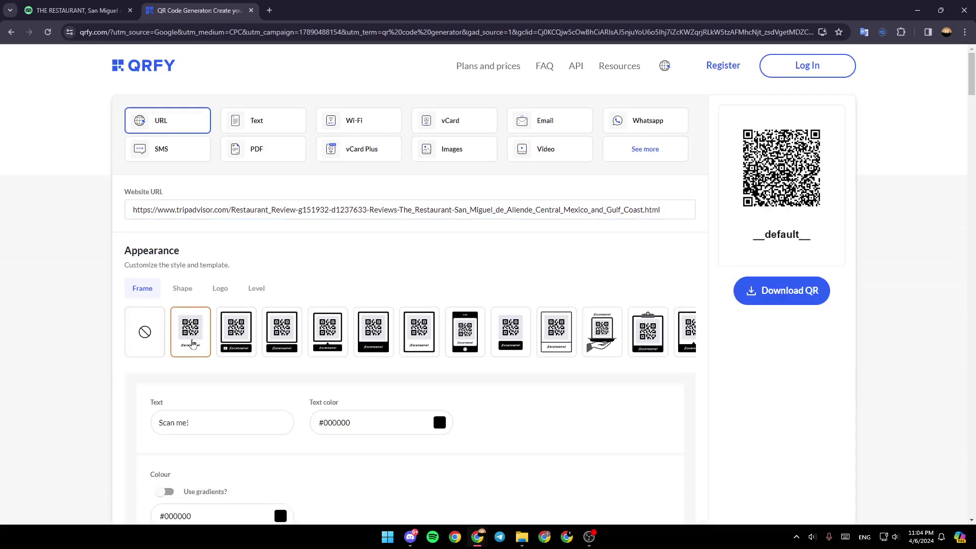
left_click(236, 331)
left_click(326, 332)
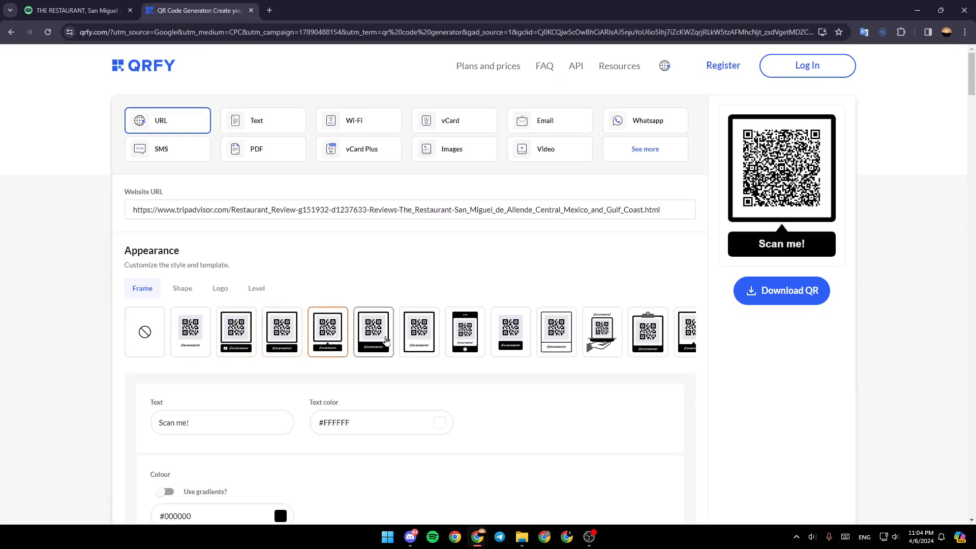
left_click(464, 332)
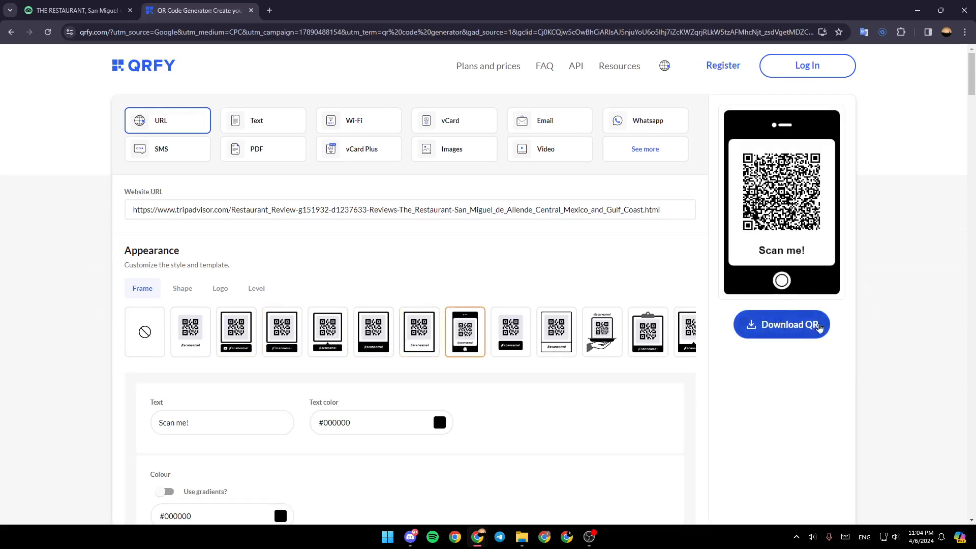
scroll(668, 336, "down", 5)
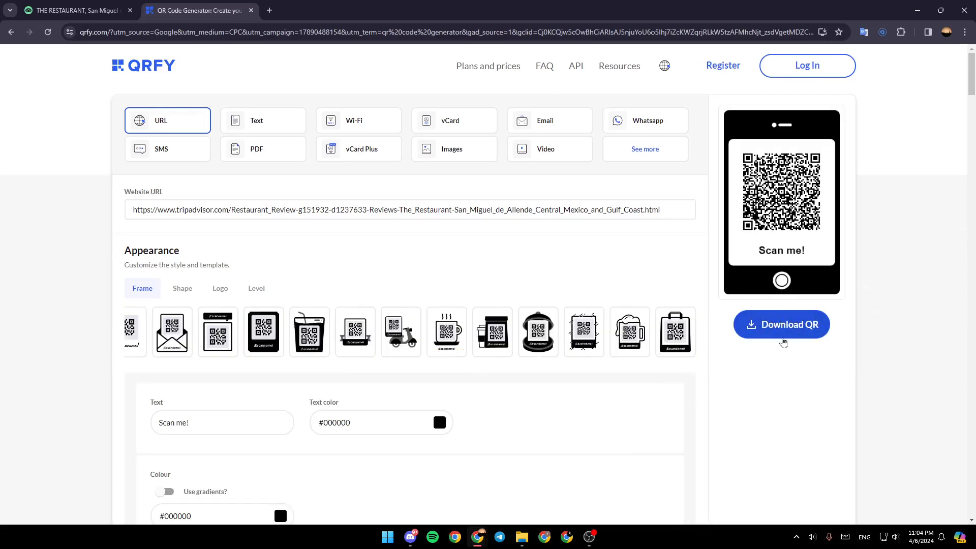
Start the QR download and sign up via Google with the chosen account to reach the format chooser
left_click(778, 323)
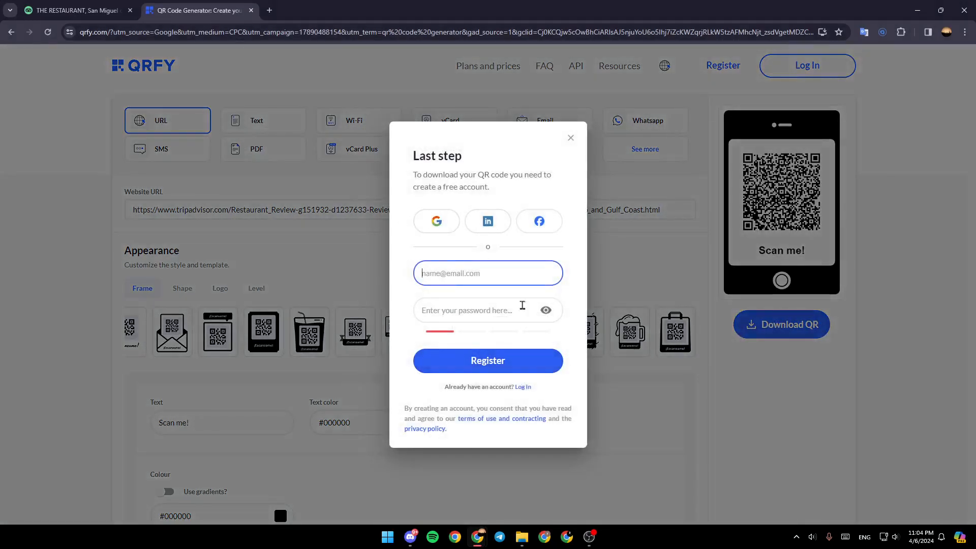
left_click(437, 221)
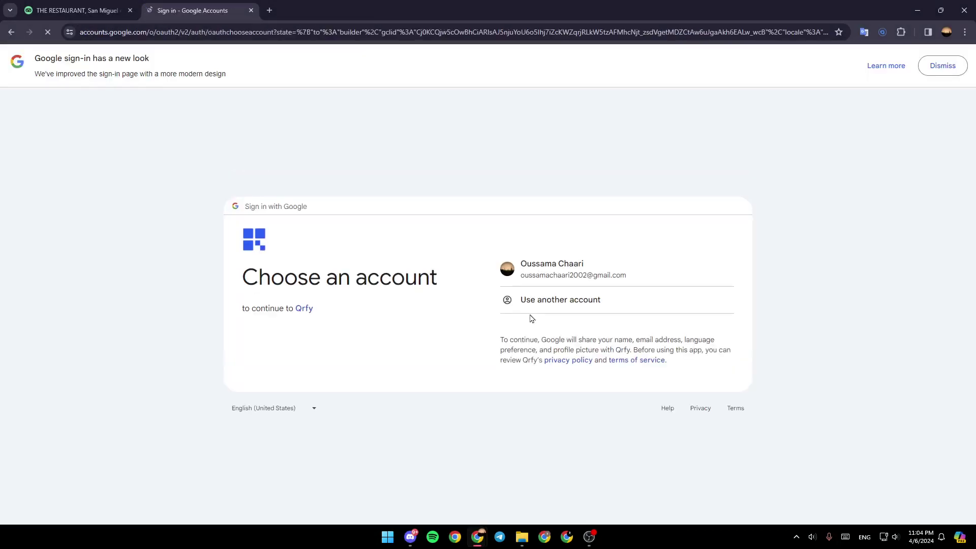
left_click(564, 270)
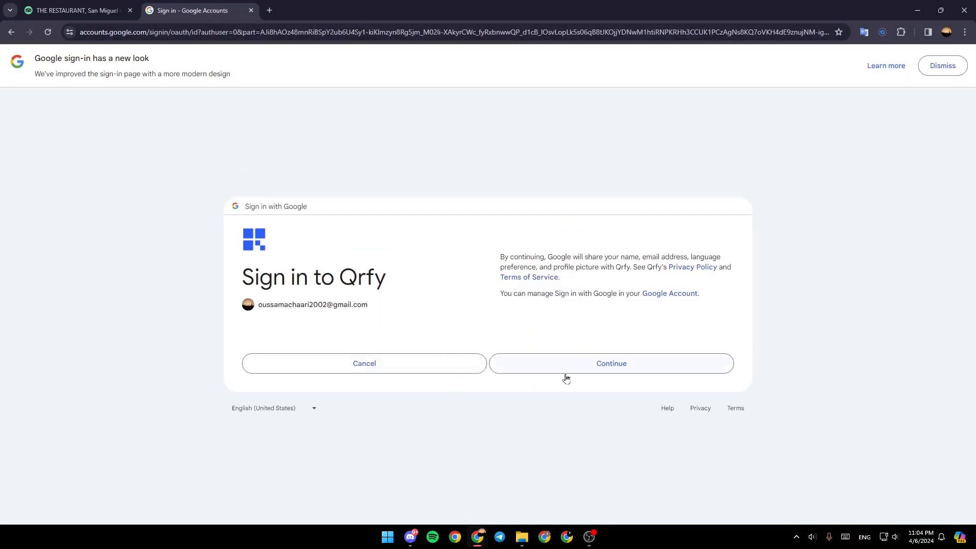
left_click(606, 367)
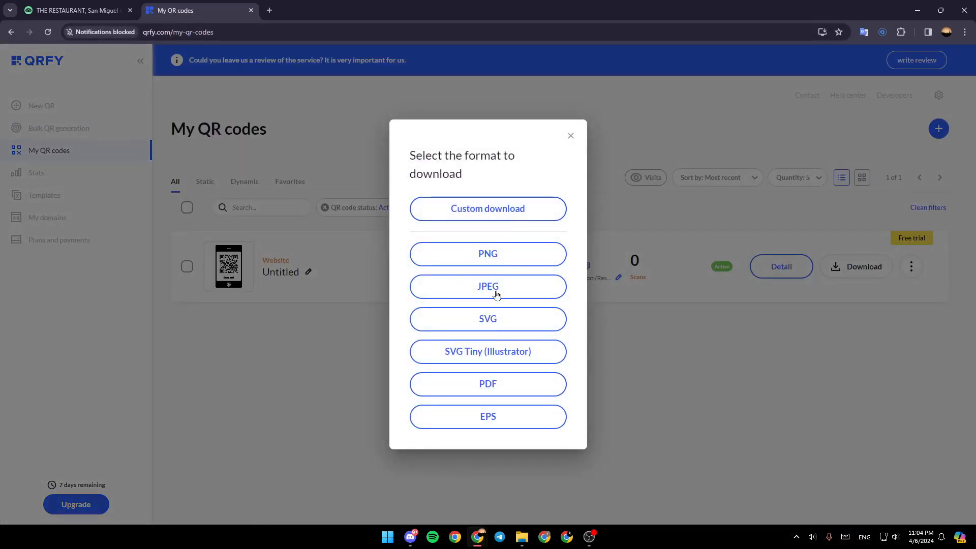
Download the framed code as Untitled.png, view it in Photos, then close the viewer
left_click(487, 253)
left_click(808, 58)
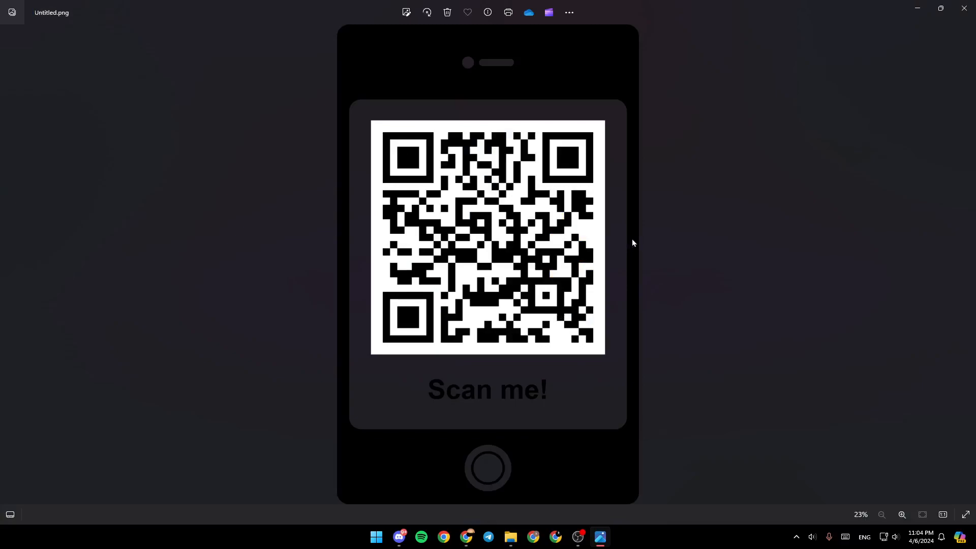
left_click(963, 11)
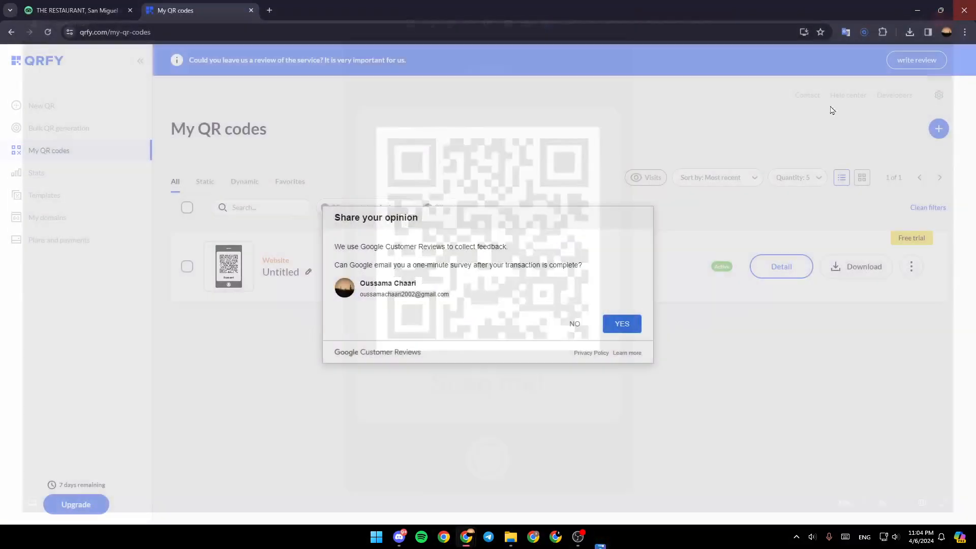